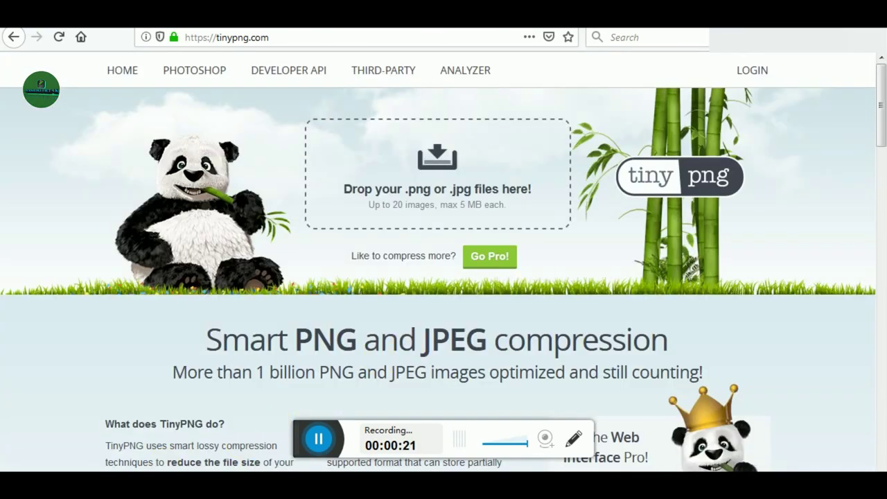
Switch to File Explorer, look through the wallpaper images in the Downloads folder, and minimize the window.
key(super+e)
click(476, 202)
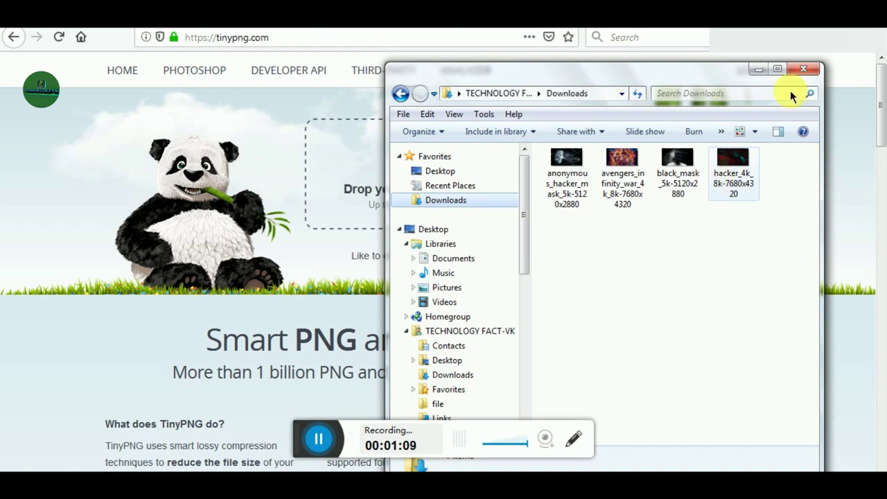
click(757, 70)
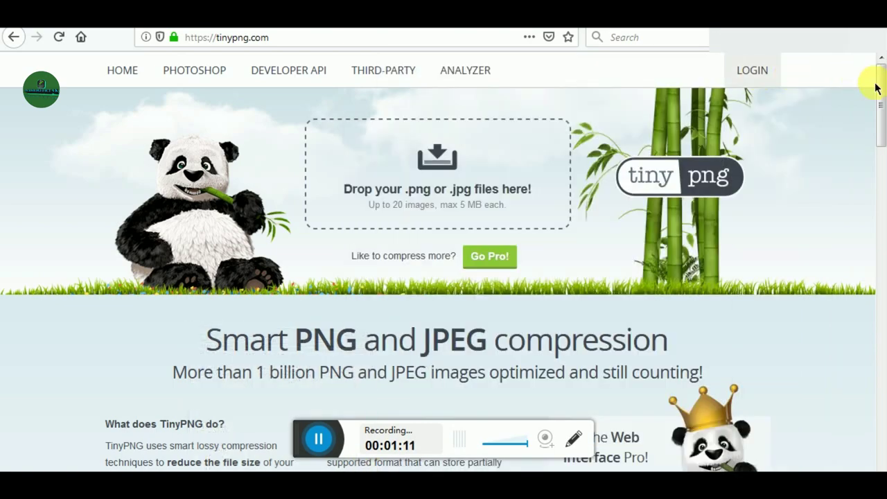
drag(877, 83, 859, 84)
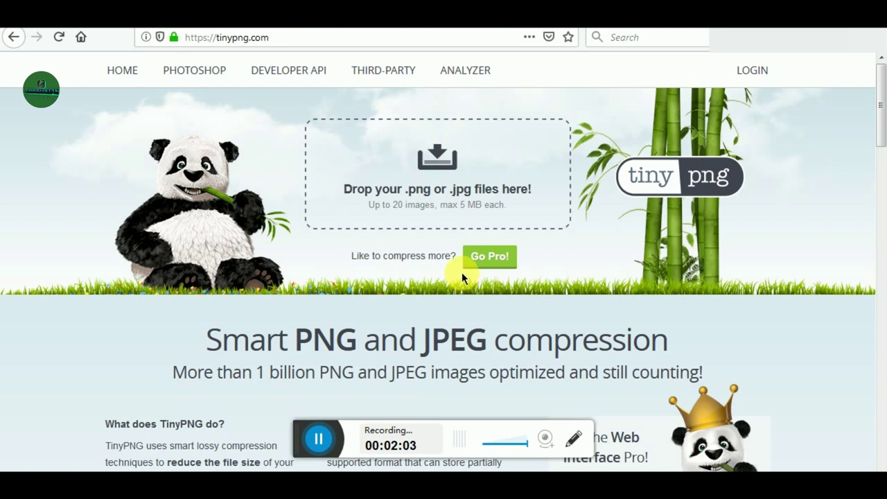
right_click(505, 267)
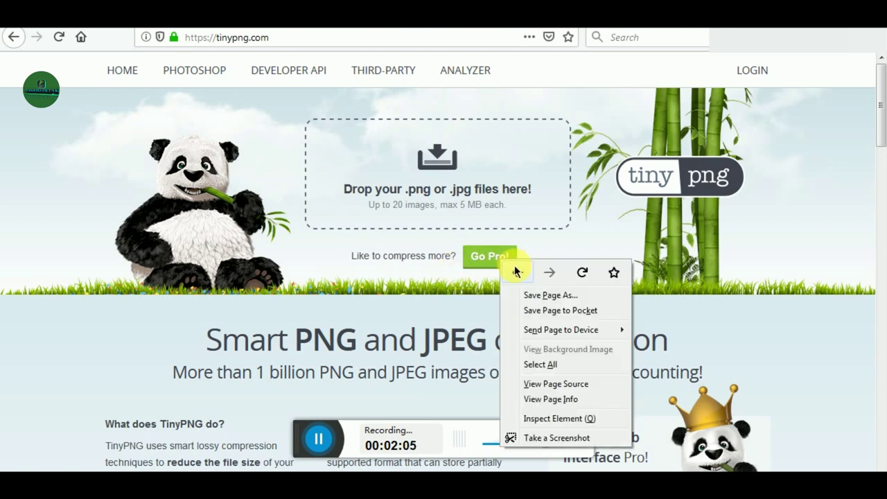
click(466, 283)
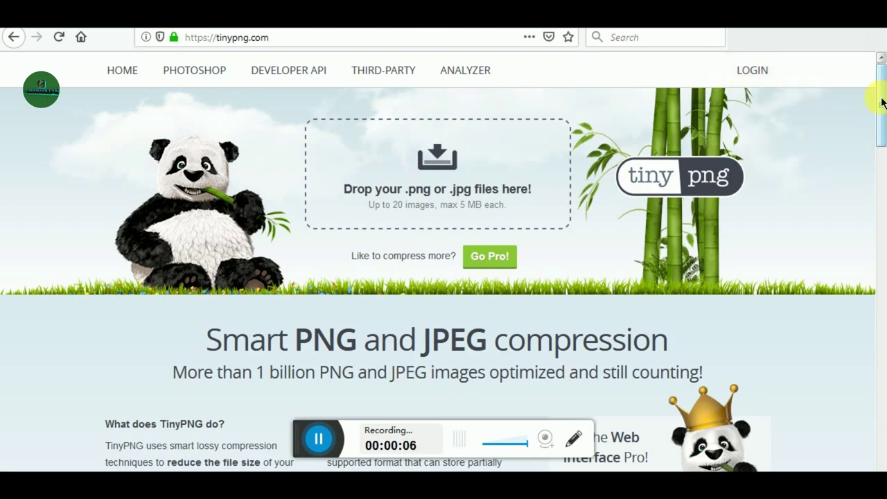
drag(879, 79, 808, 49)
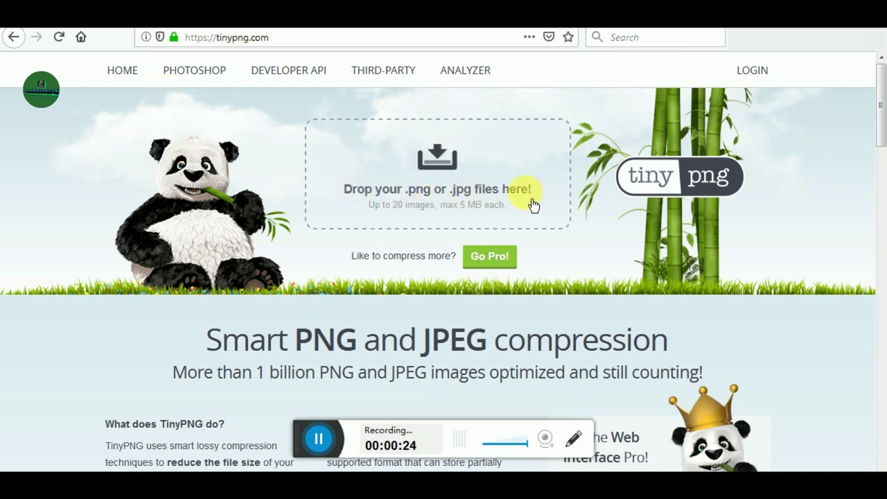
Upload hacker_4k_8k-7680x4320 from the Downloads folder for compression.
click(428, 176)
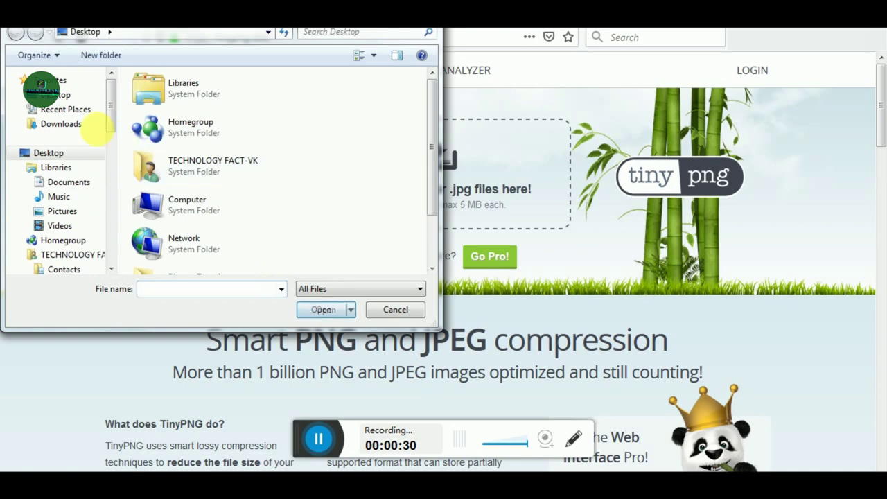
scroll(95, 123, down, 6)
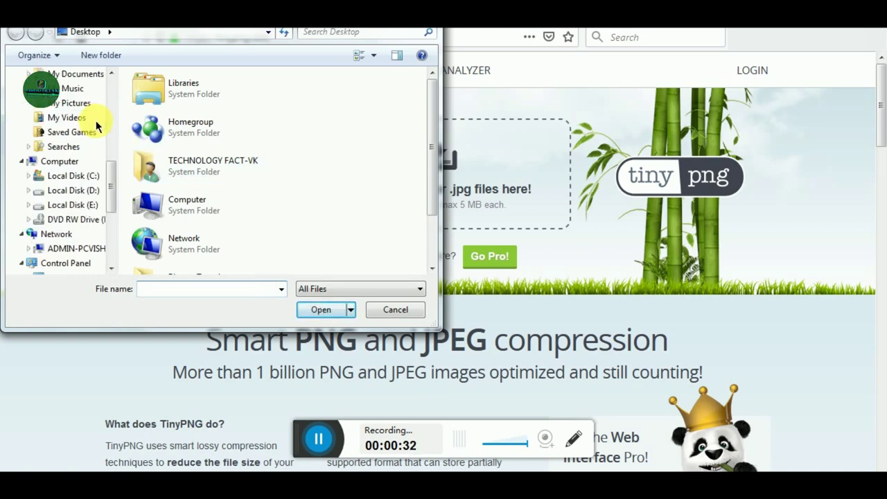
drag(114, 180, 113, 90)
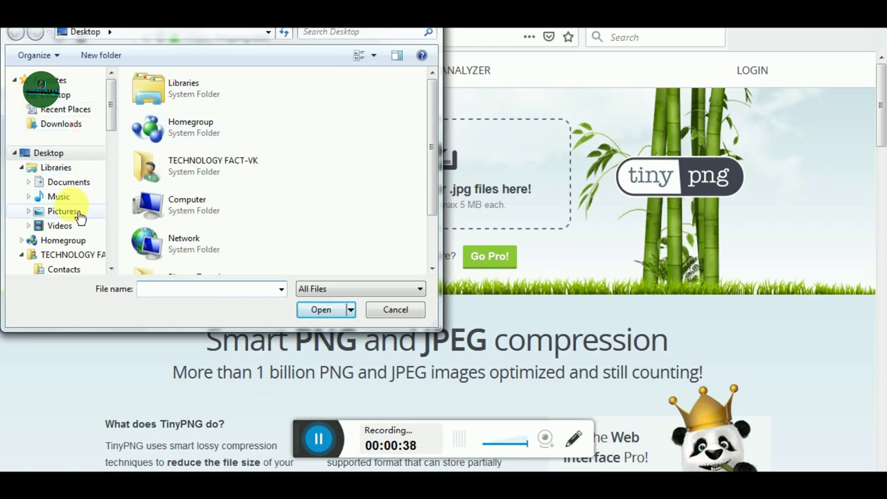
click(80, 137)
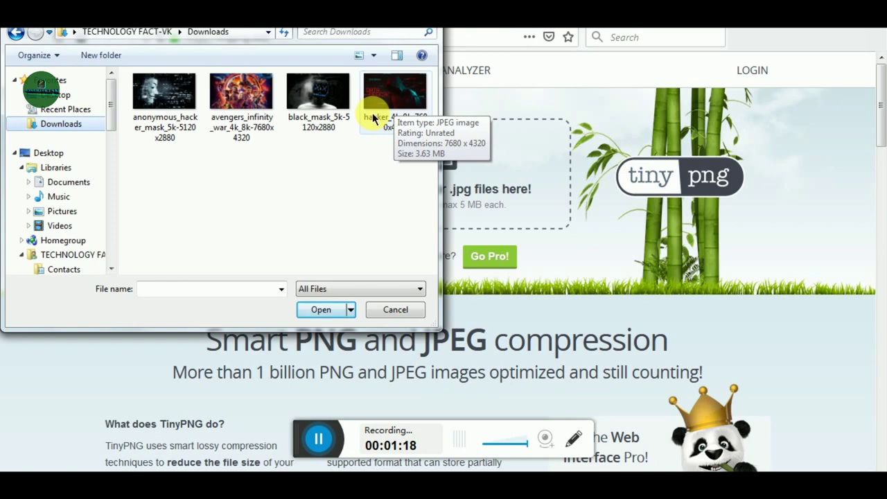
click(372, 119)
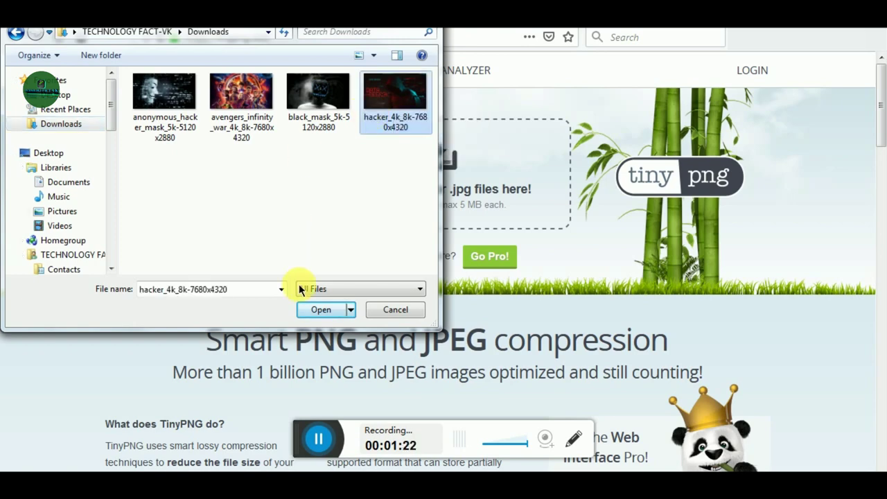
click(303, 310)
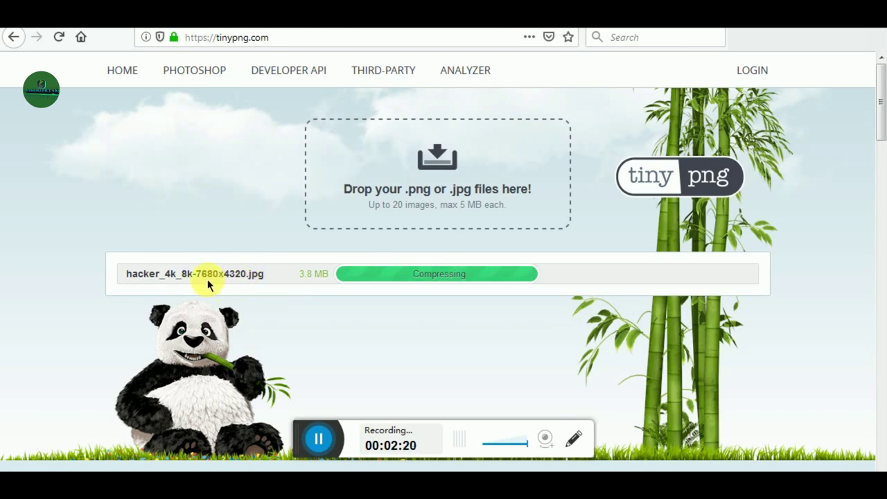
drag(227, 288, 257, 244)
click(255, 244)
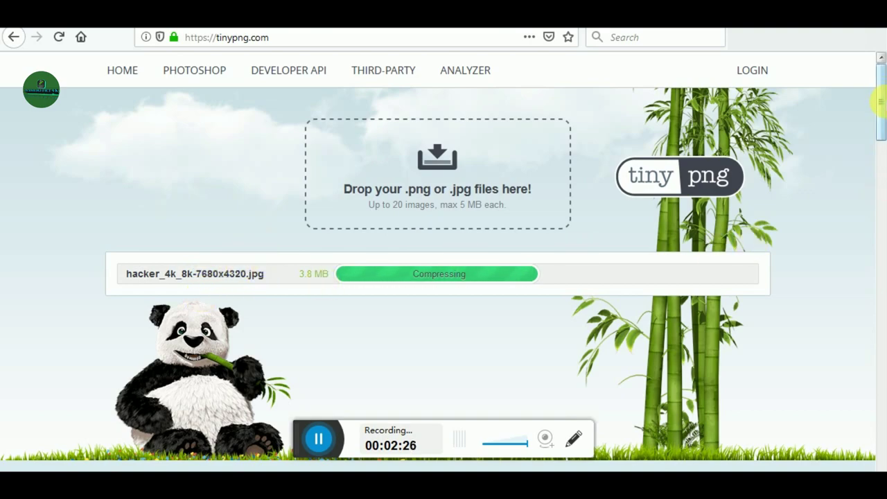
mouse_move(879, 103)
mouse_down()
mouse_move(879, 168)
mouse_move(879, 105)
mouse_up()
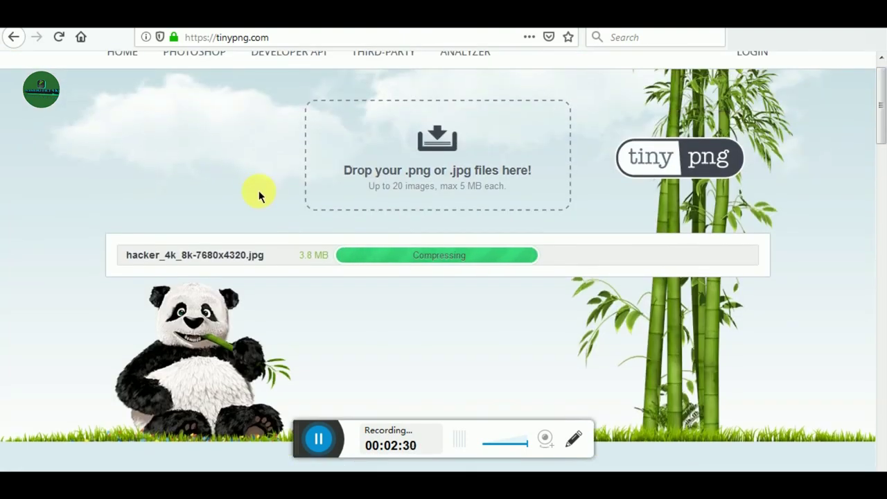
Add anonymous_hacker_mask_5k-5120x2880 from the Downloads folder as a second image to compress.
click(436, 174)
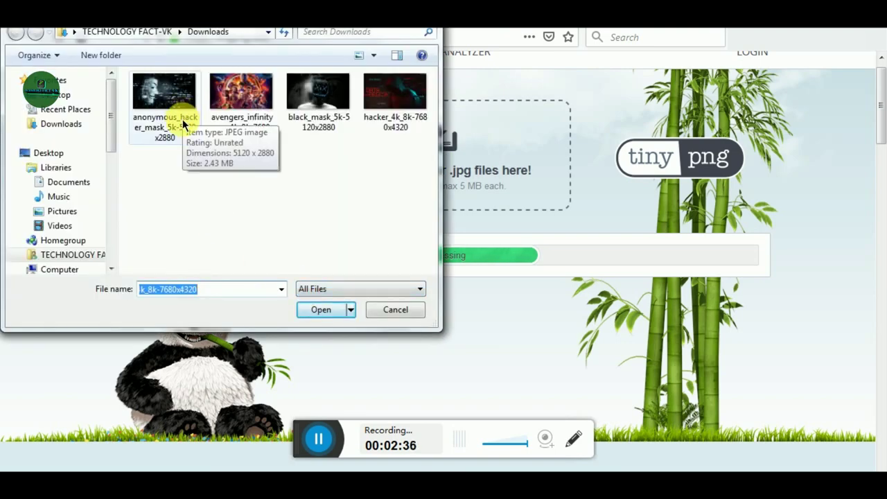
click(183, 118)
click(322, 309)
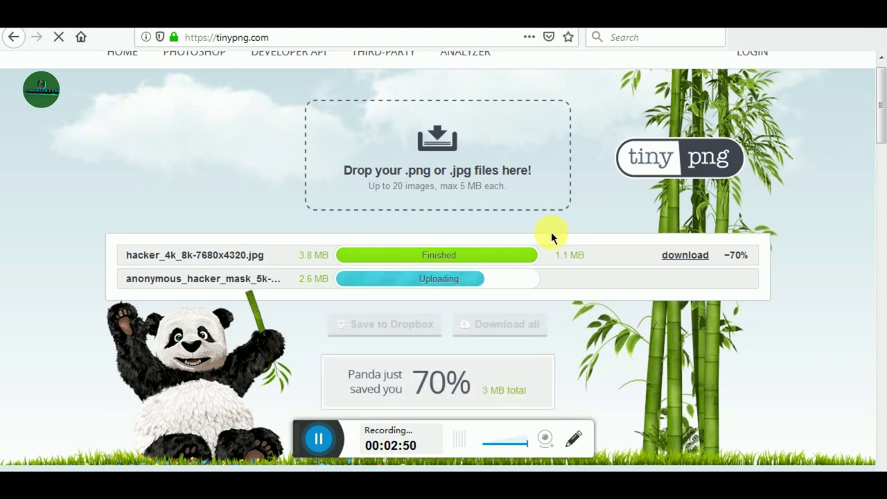
Download the compressed hacker_4k_8k-7680x4320.jpg, choosing to save the file instead of opening it.
scroll(875, 199, down, 1)
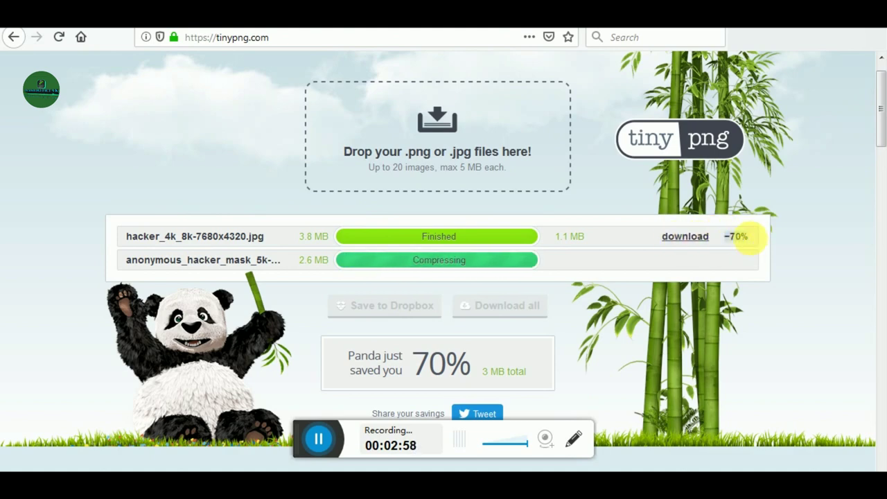
drag(880, 115, 881, 142)
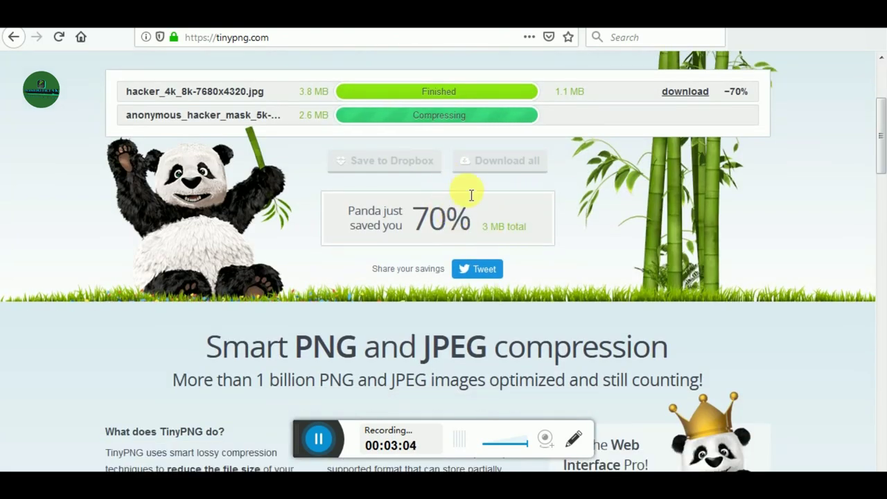
scroll(750, 180, up, 2)
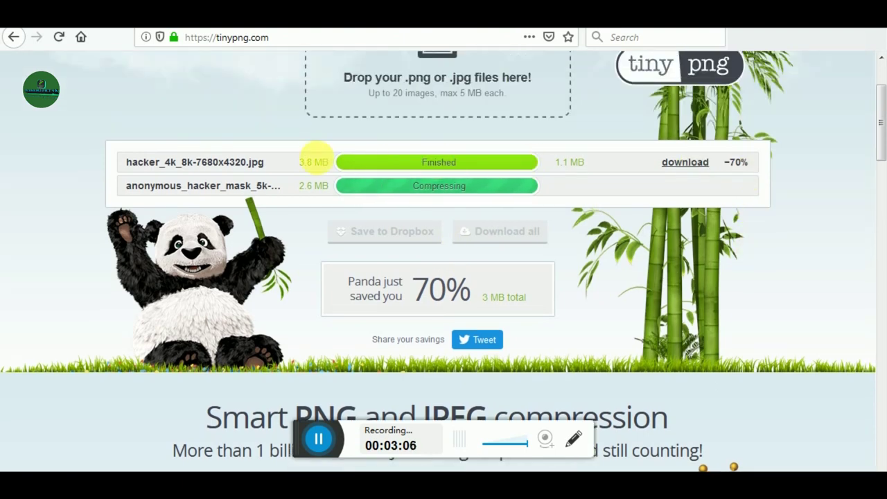
click(693, 178)
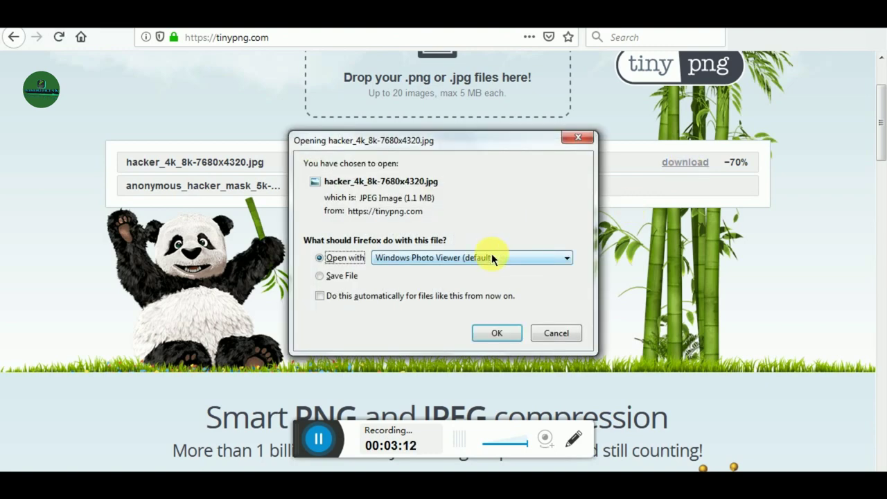
click(323, 275)
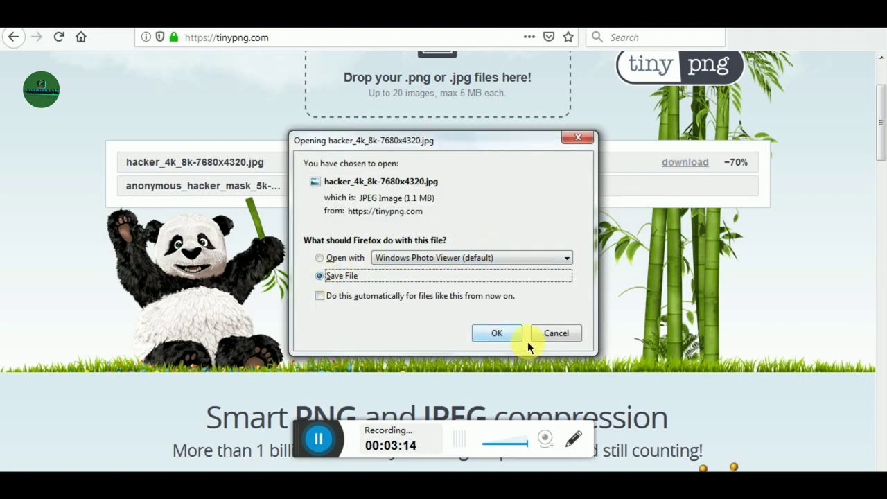
click(505, 332)
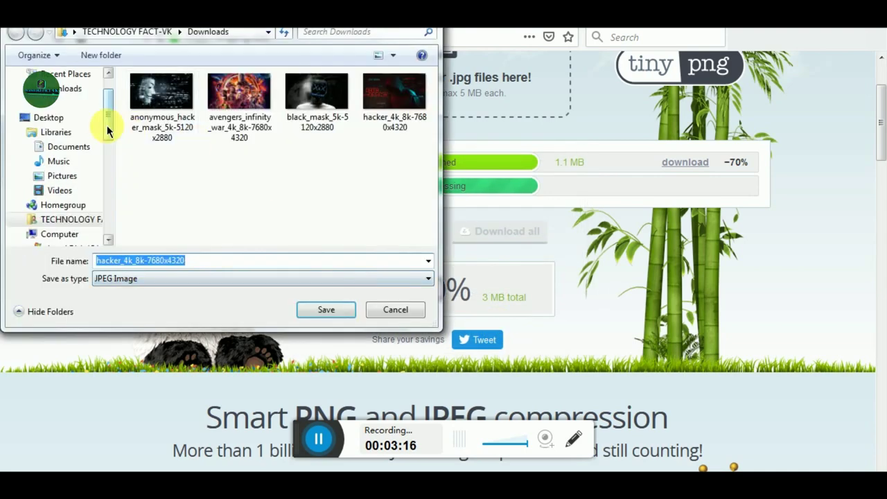
Save the compressed image in Downloads as hacker_4k_8k-7680x43202, declining to replace the existing original.
click(87, 91)
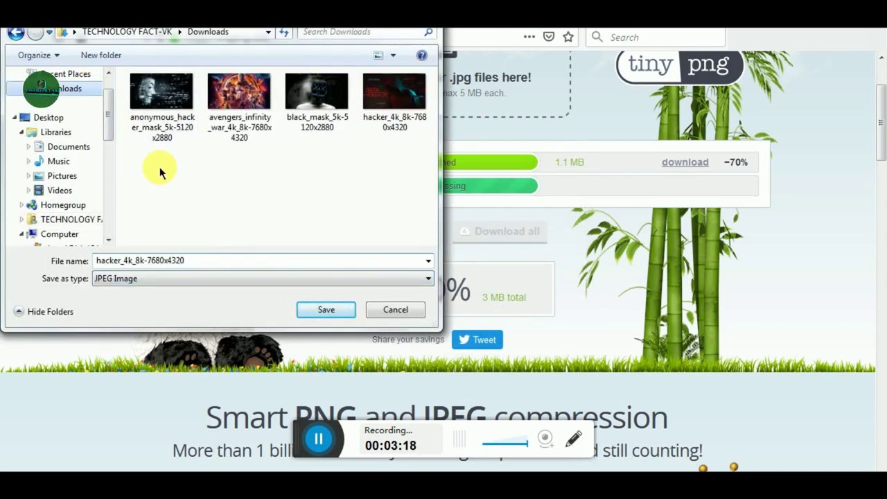
click(321, 311)
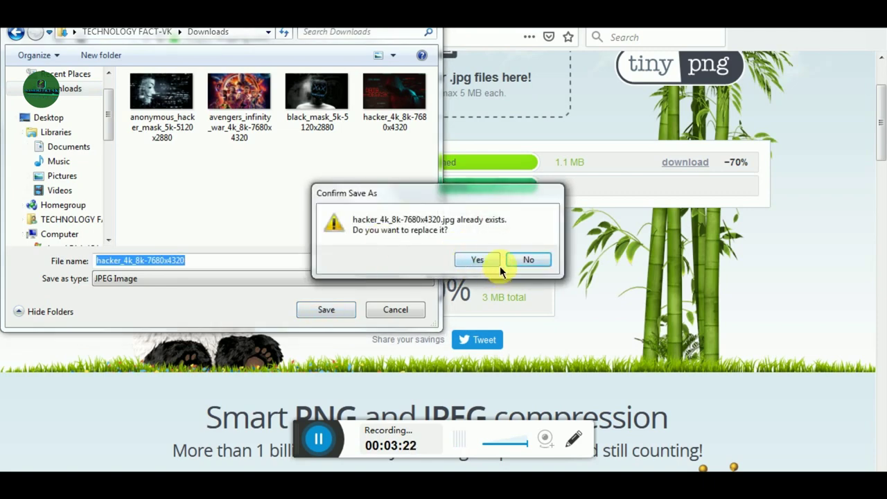
click(521, 259)
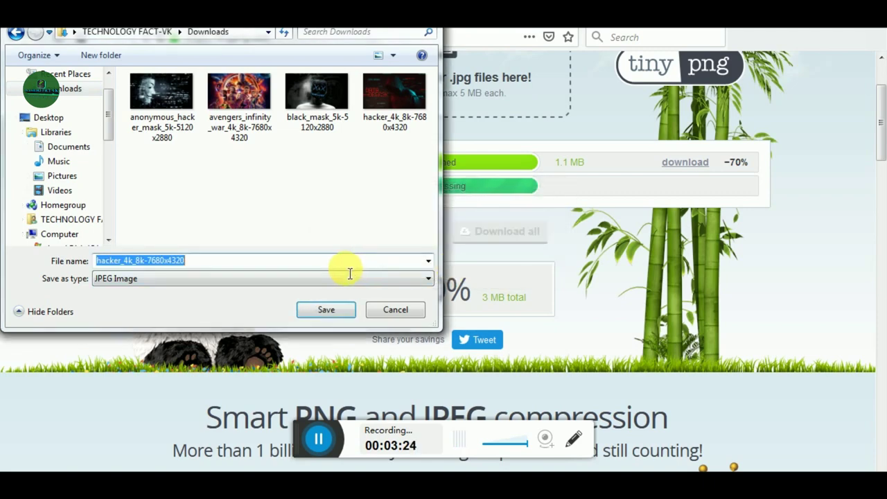
click(350, 273)
click(251, 277)
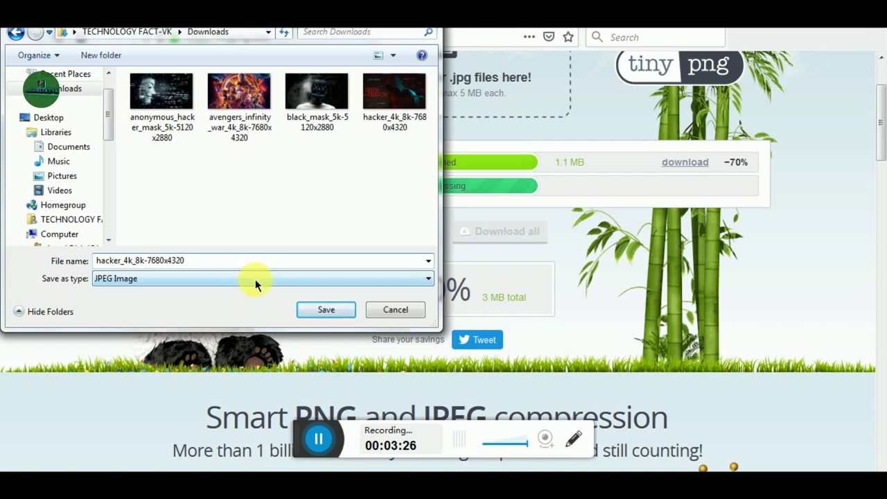
click(327, 310)
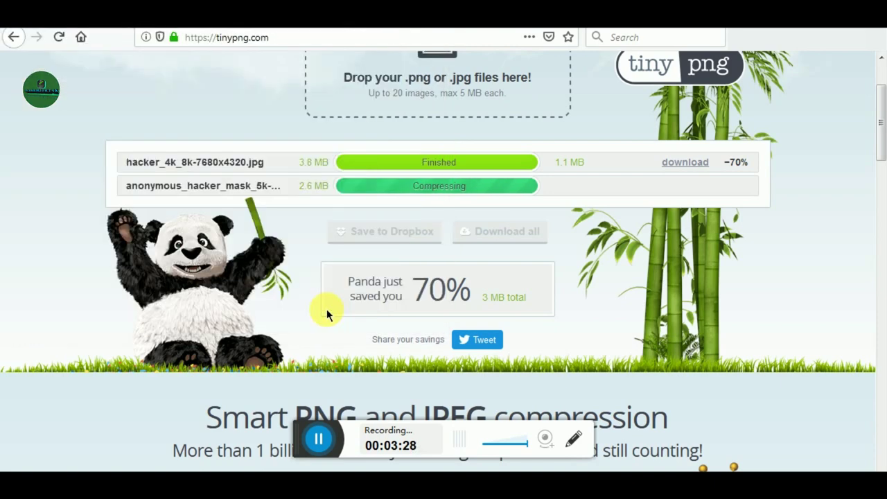
Preview the downloaded hacker_4k_8k-7680x43202 in Windows Photo Viewer, examine its quality up close, and close the viewer and folder.
click(755, 81)
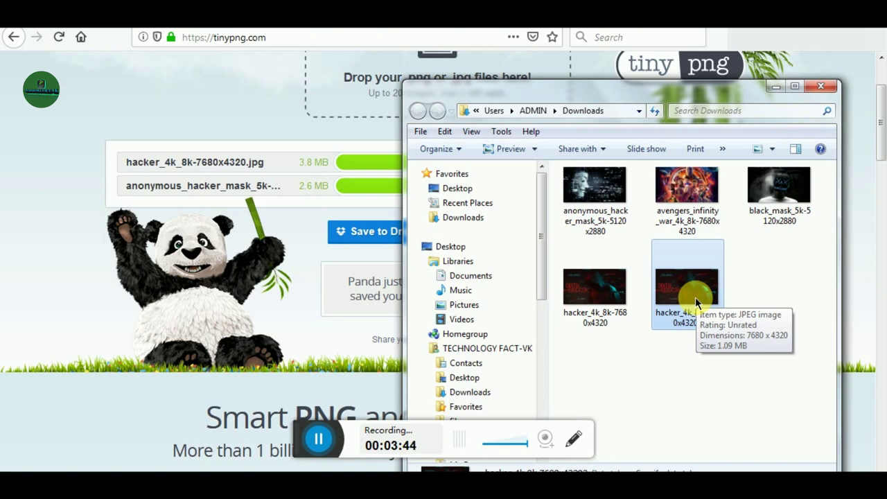
right_click(695, 297)
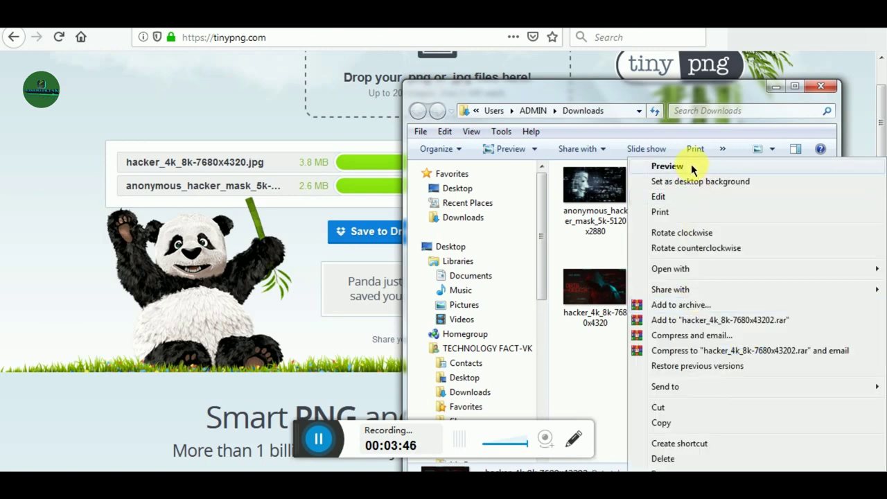
click(691, 169)
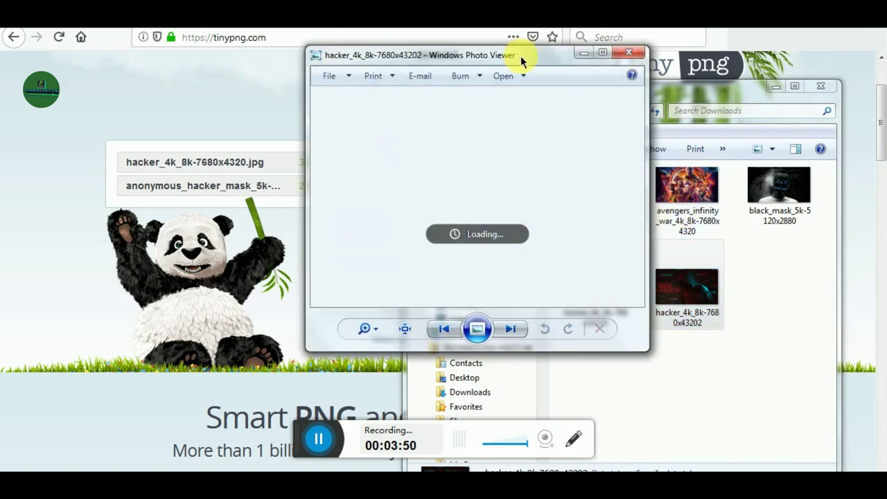
scroll(500, 184, up, 4)
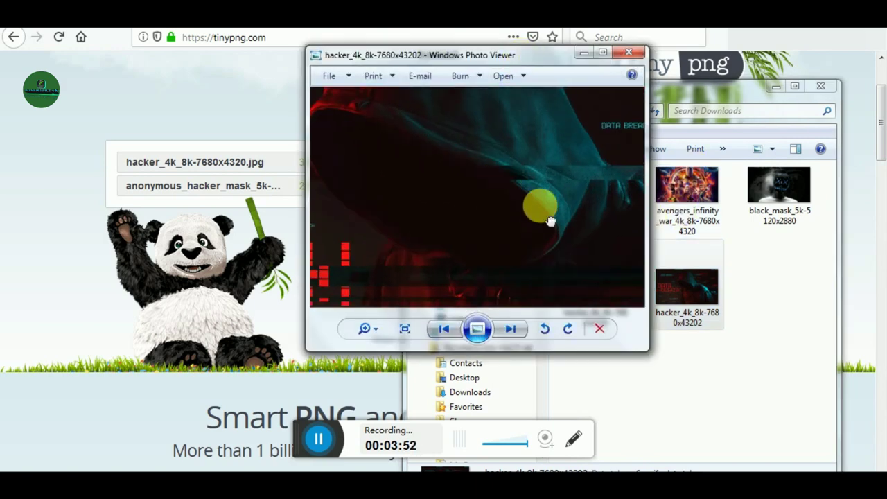
scroll(412, 164, down, 2)
scroll(521, 189, up, 3)
scroll(521, 189, down, 5)
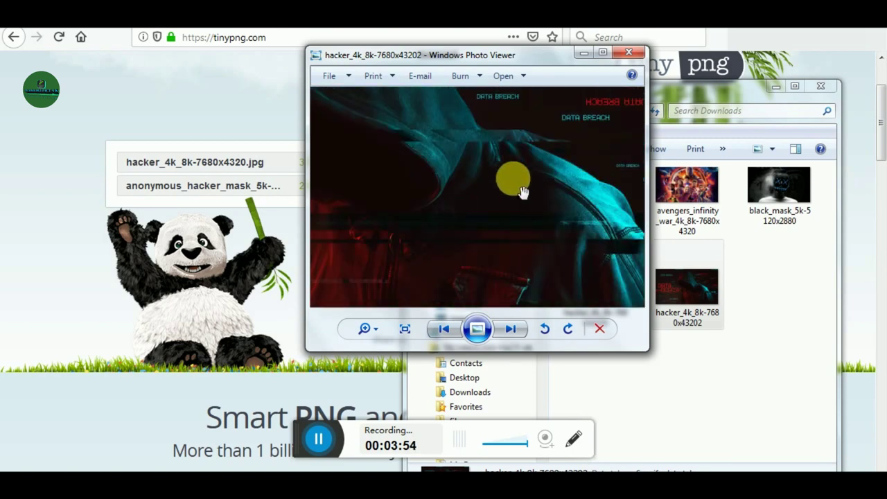
click(630, 53)
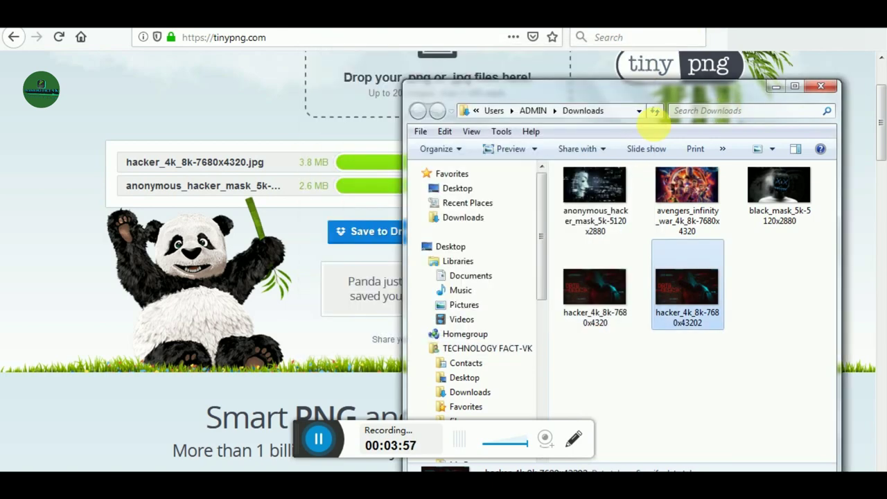
click(822, 91)
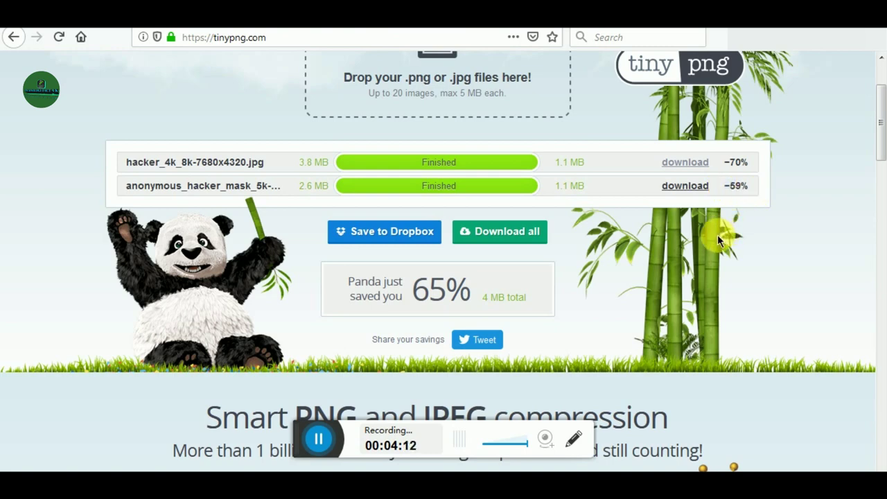
Download the compressed anonymous_hacker_mask_5k-5120x2880.jpg and save it in Downloads under the name hacker_4k_8k-7680x432020.
click(701, 188)
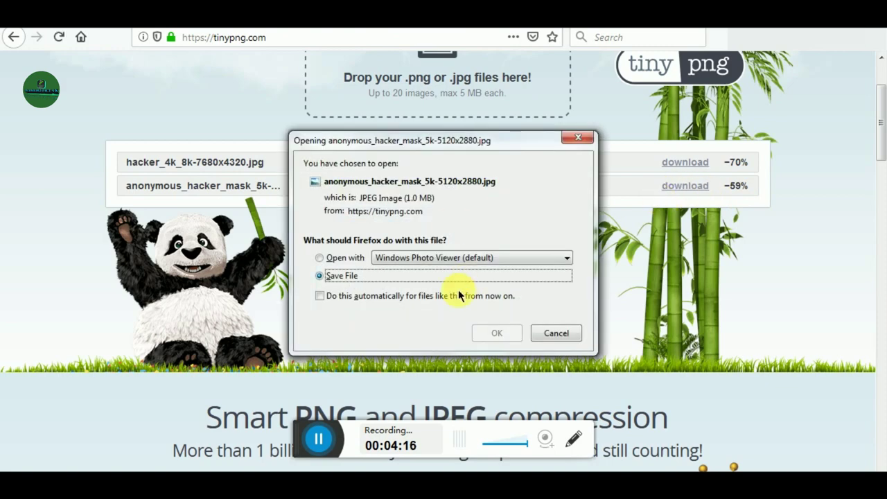
click(488, 333)
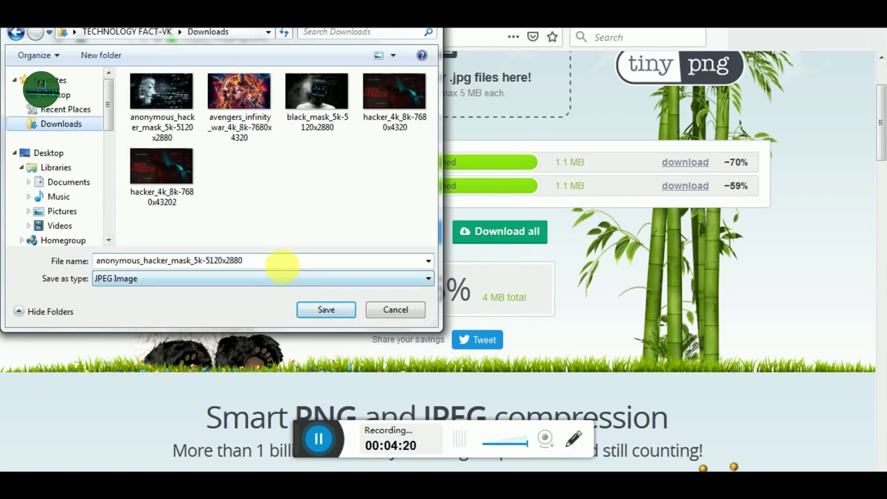
click(294, 269)
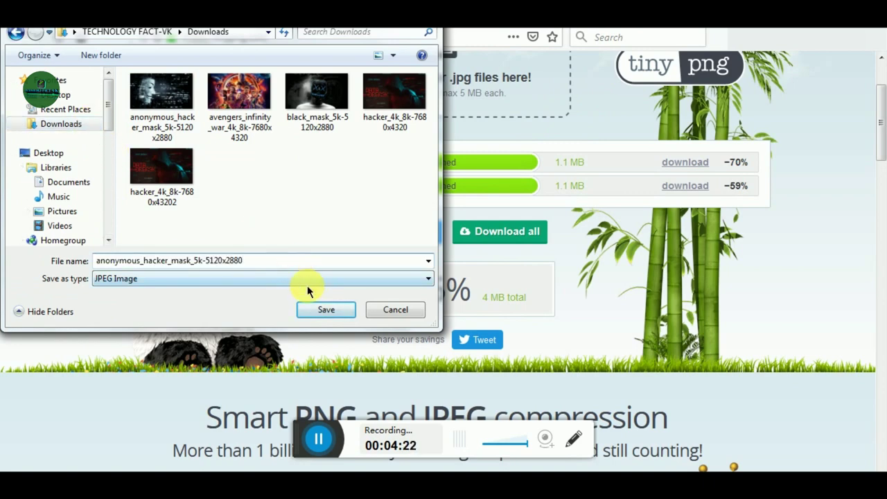
text(0)
click(139, 188)
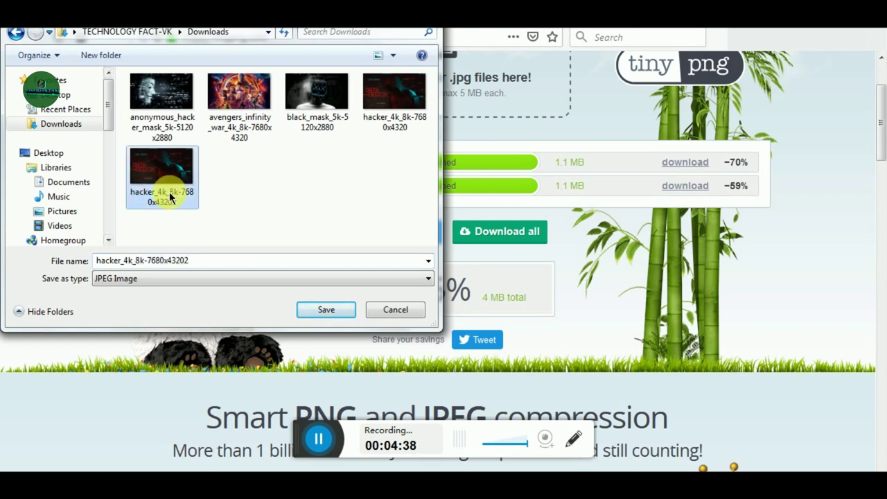
click(222, 261)
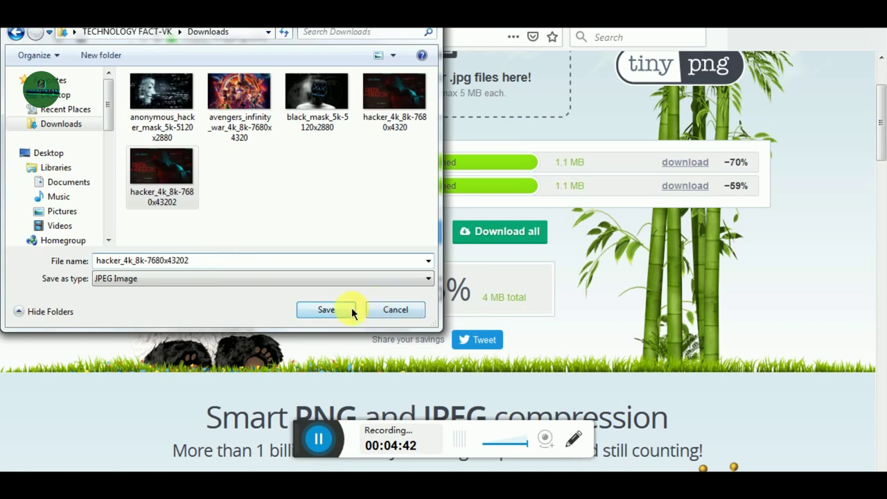
text(0)
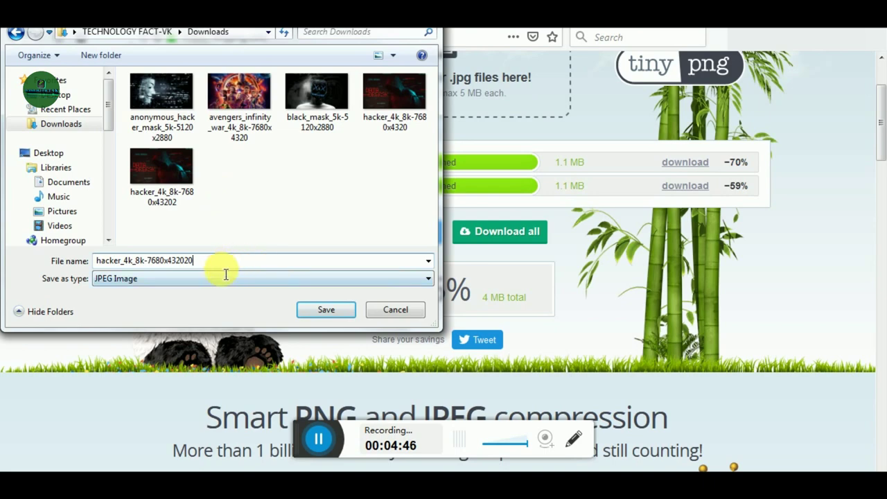
click(332, 310)
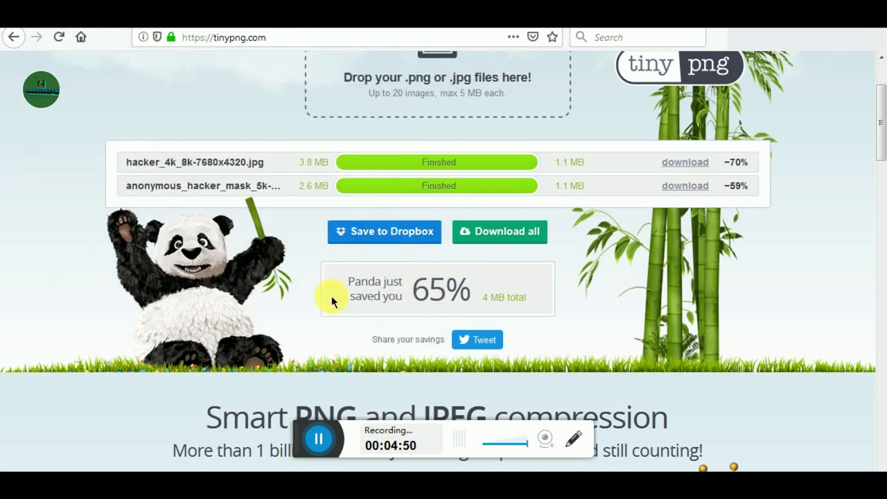
Preview the downloaded hacker_4k_8k-7680x432020 from its folder, examine its quality up close and at full size, and close the viewer and folder.
click(753, 84)
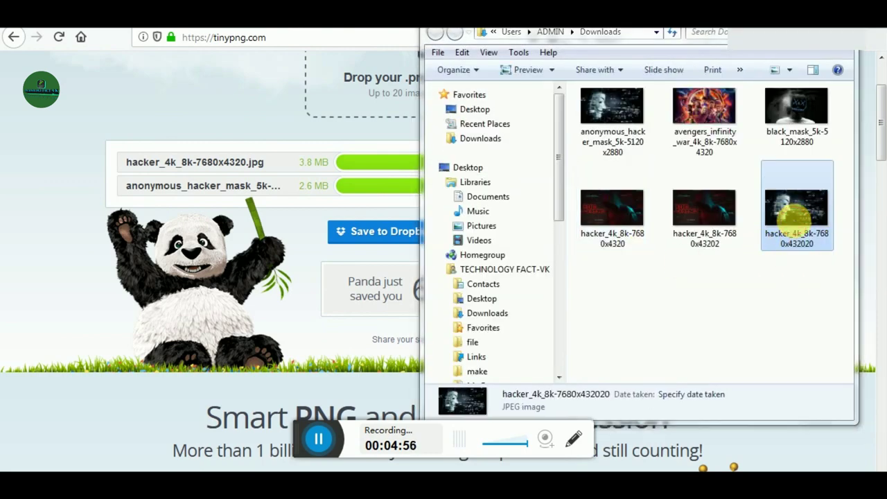
double_click(794, 220)
scroll(469, 187, up, 3)
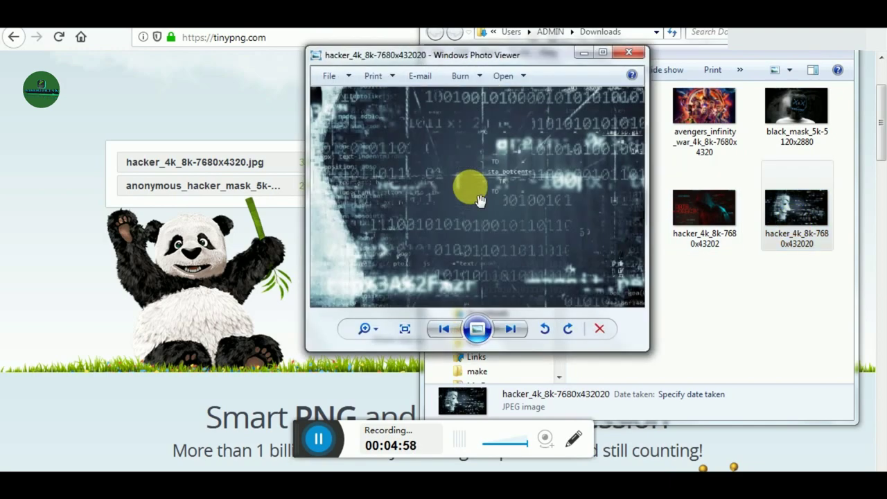
scroll(594, 148, down, 2)
scroll(509, 184, up, 2)
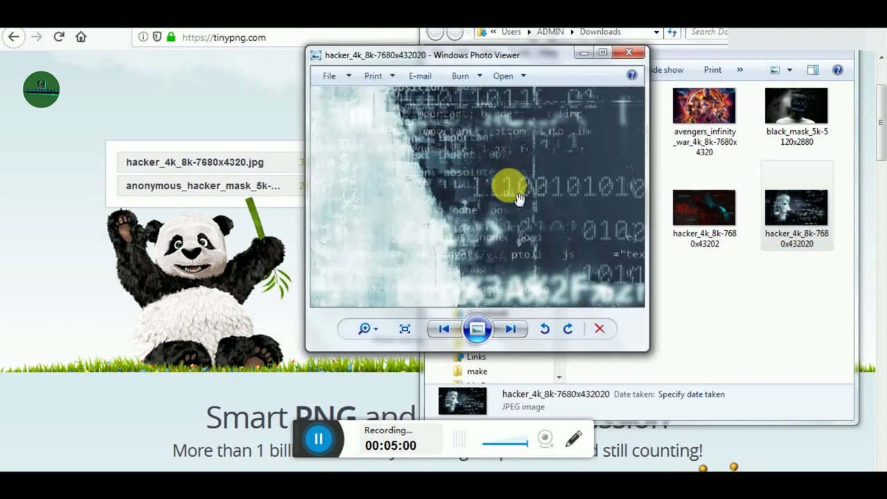
scroll(523, 201, down, 2)
scroll(523, 200, down, 2)
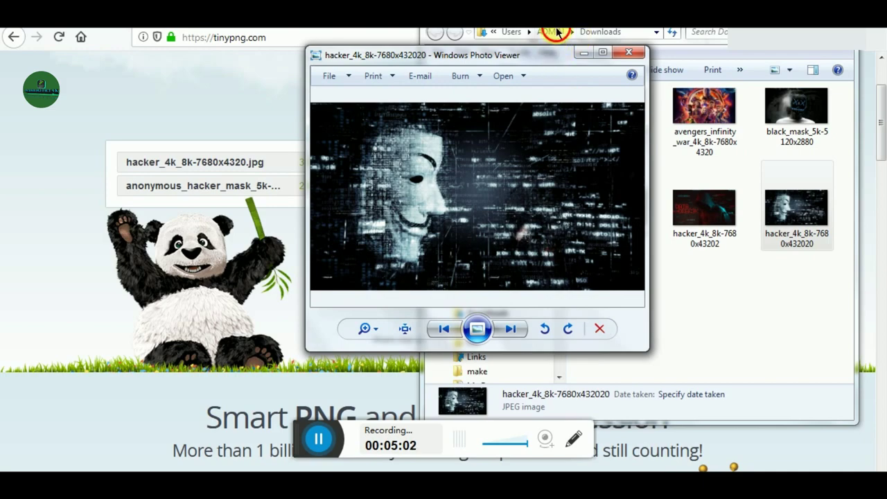
double_click(553, 54)
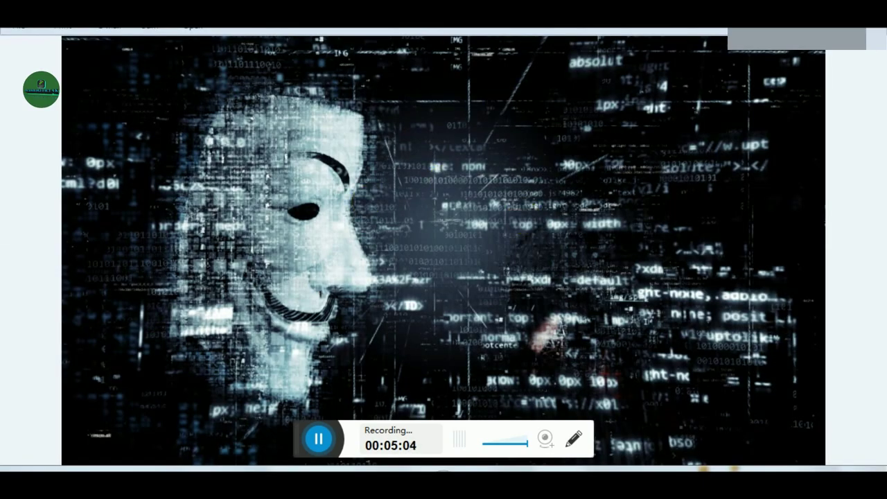
key(alt+F4)
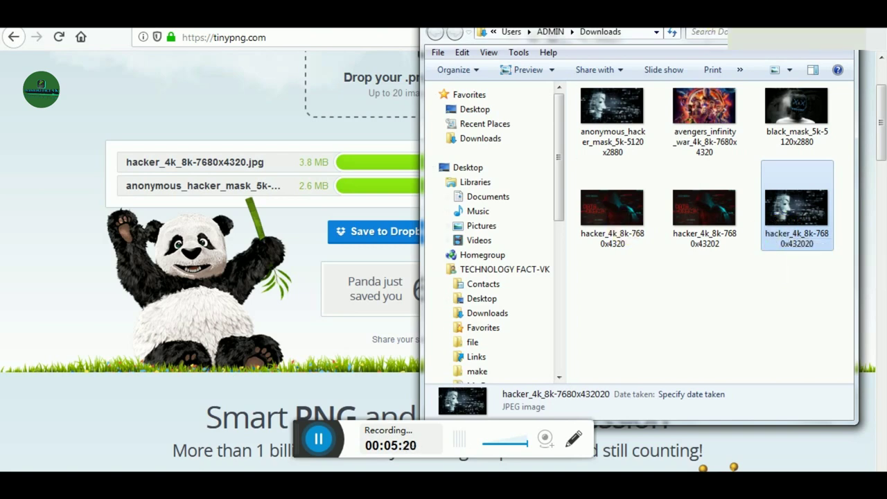
click(817, 28)
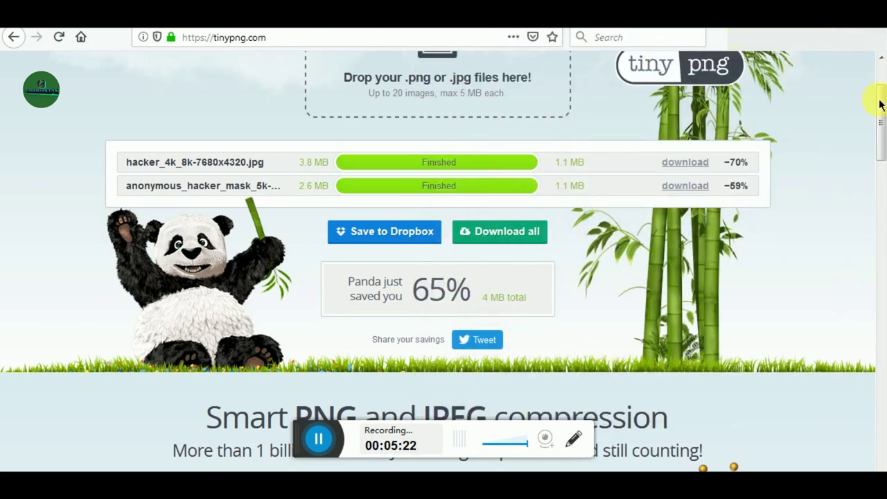
drag(874, 104, 884, 72)
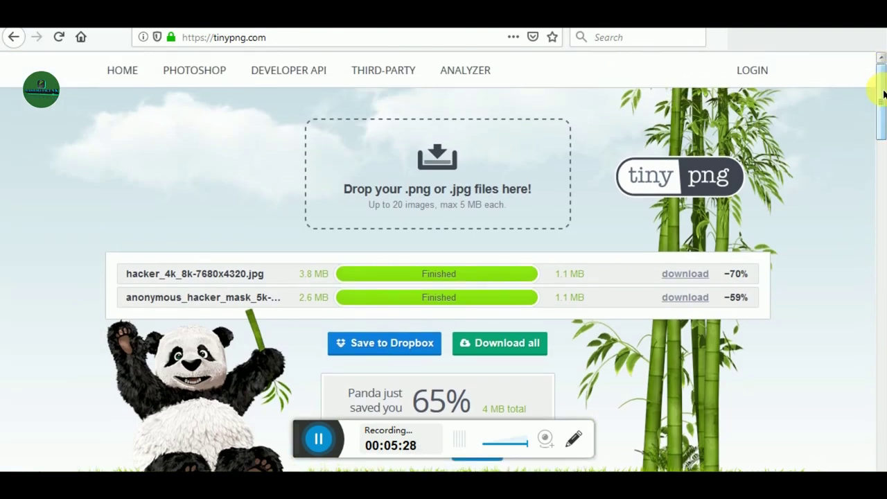